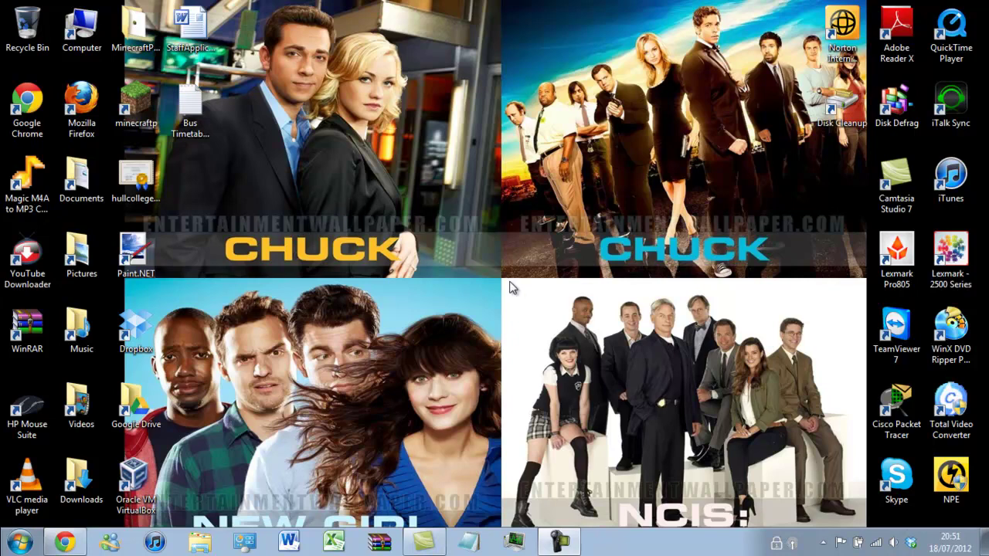
Restore Chrome showing the Dropbox page for Microsoft Works SE 9.rar (226.75 MB).
click(65, 543)
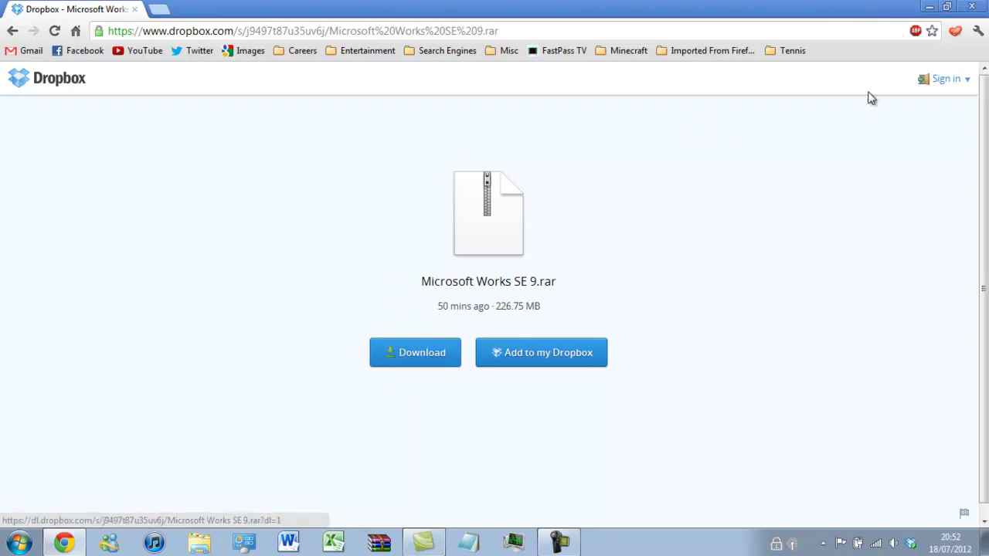
Close the Chrome window with the Dropbox download page.
click(972, 9)
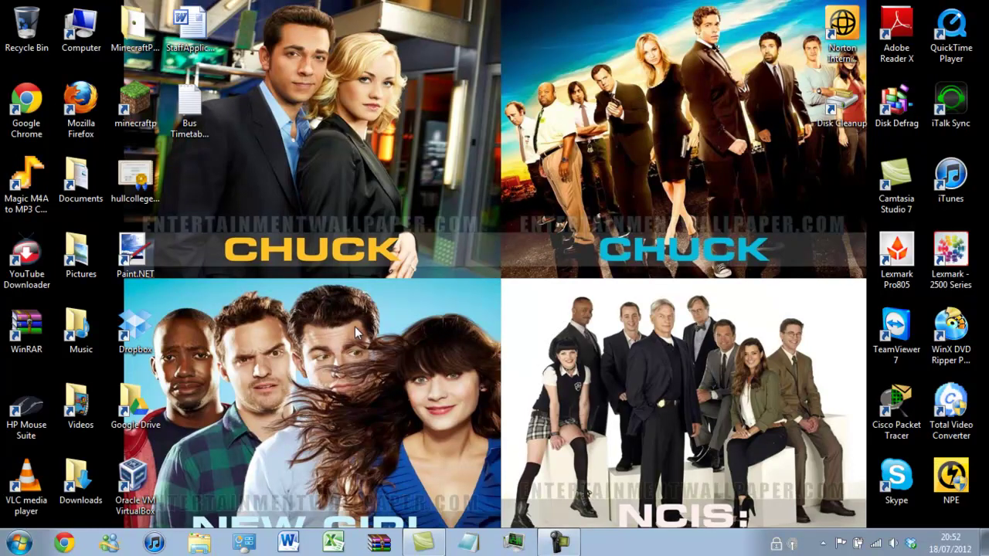
Start setup from the WORKS9 DVD RW Drive (D:) in Computer, then close the Computer window.
double_click(81, 31)
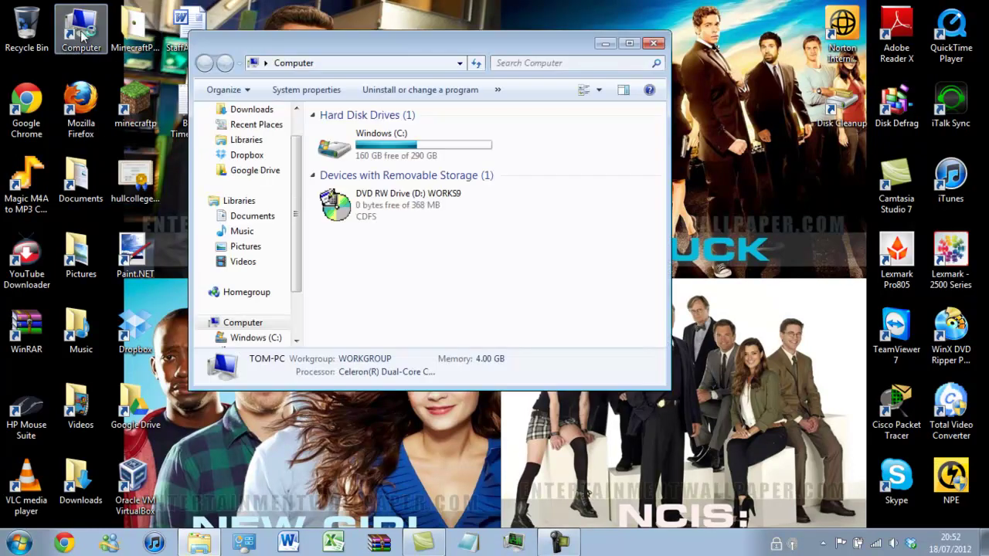
click(386, 205)
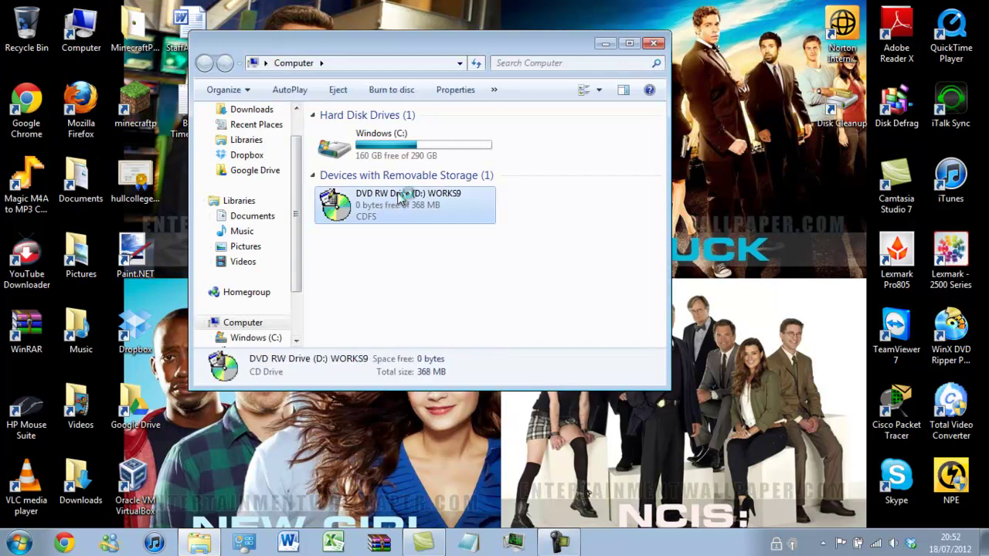
click(654, 45)
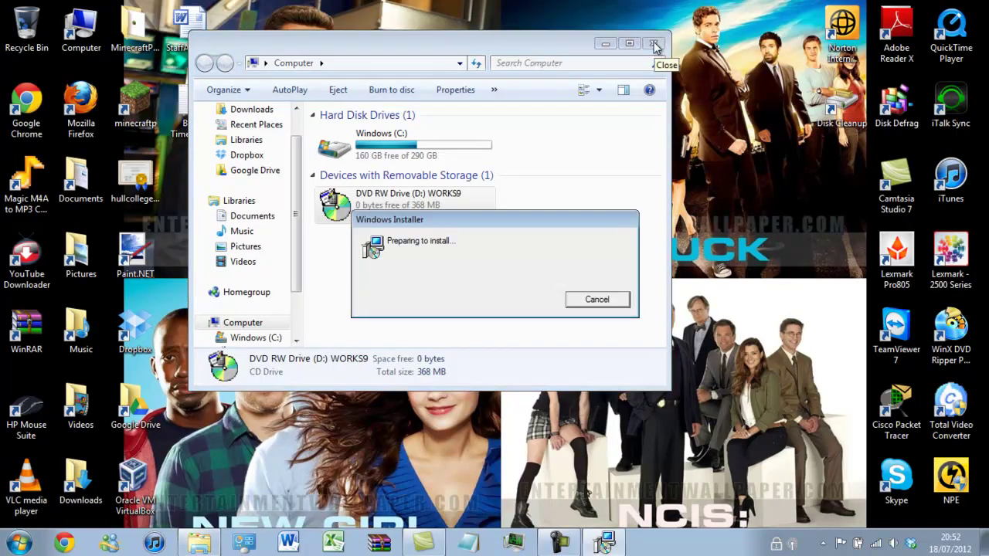
click(653, 44)
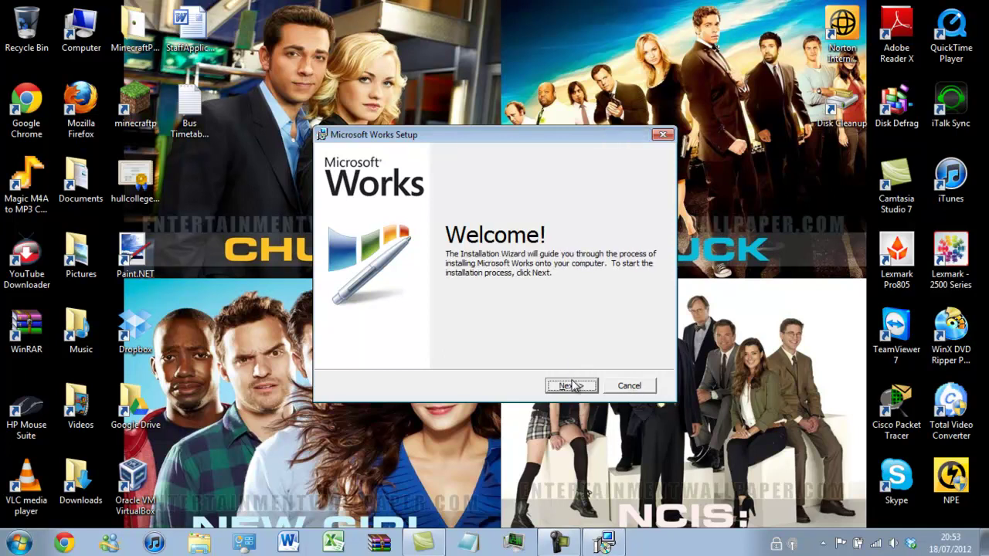
Keep the default install folder, add a Microsoft Works desktop shortcut, and begin installation.
click(573, 386)
click(571, 387)
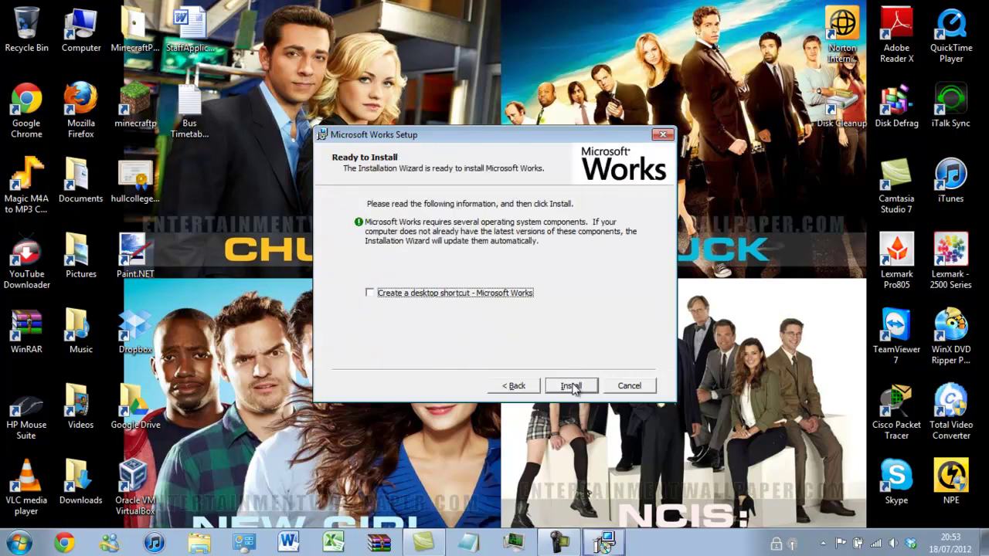
click(466, 300)
click(576, 385)
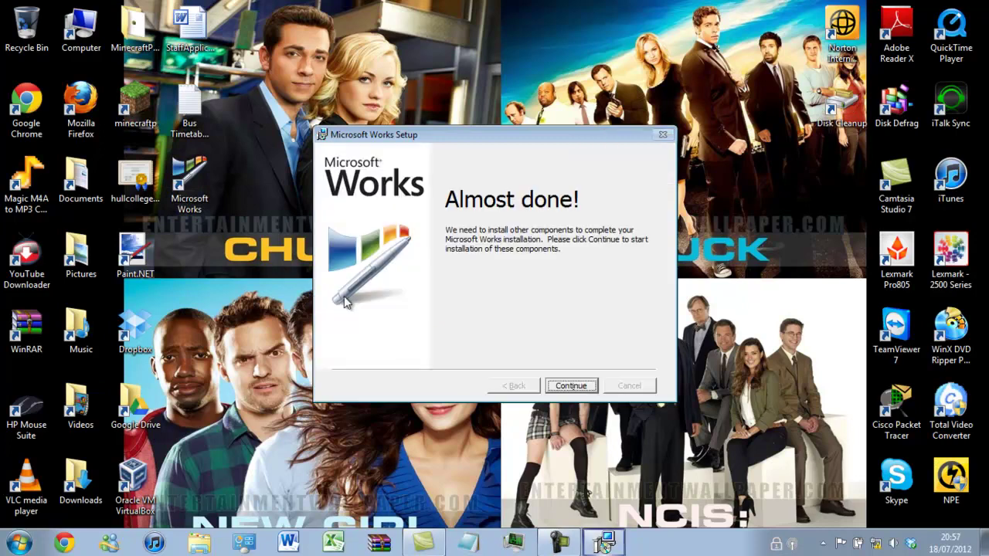
Install the additional components, then dismiss the Microsoft Works installed message.
click(563, 388)
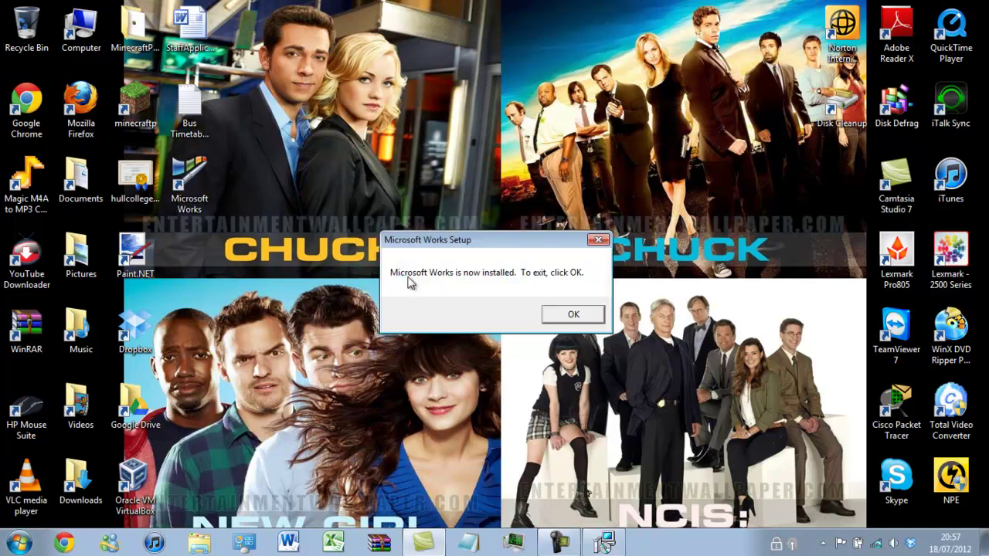
click(570, 315)
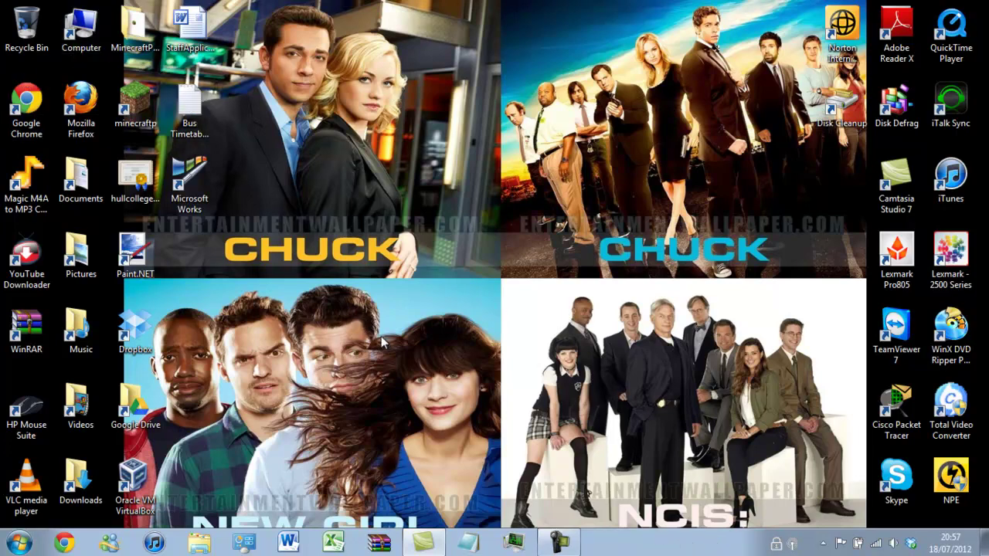
Eject the WORKS9 disc from Computer, close the window, and select the Microsoft Works shortcut.
double_click(77, 51)
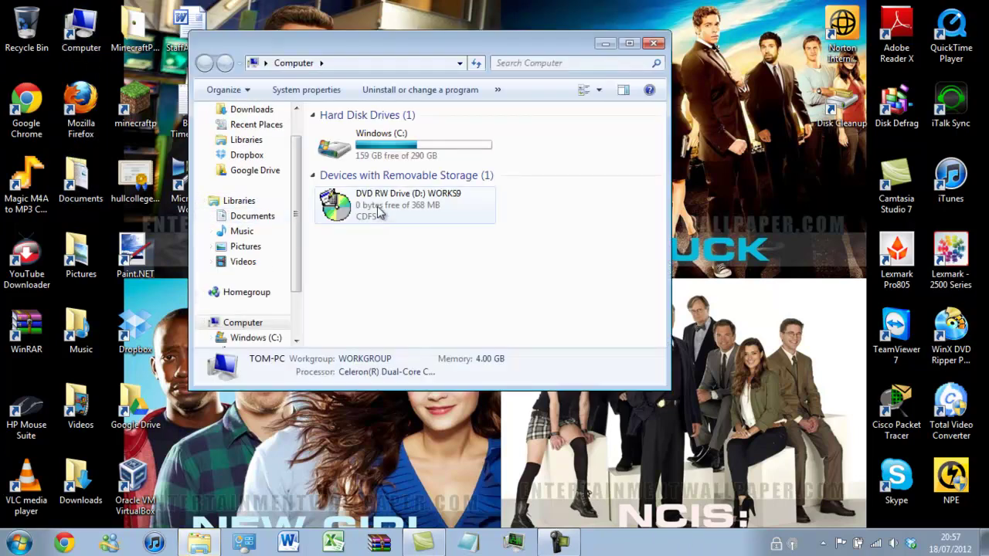
right_click(378, 209)
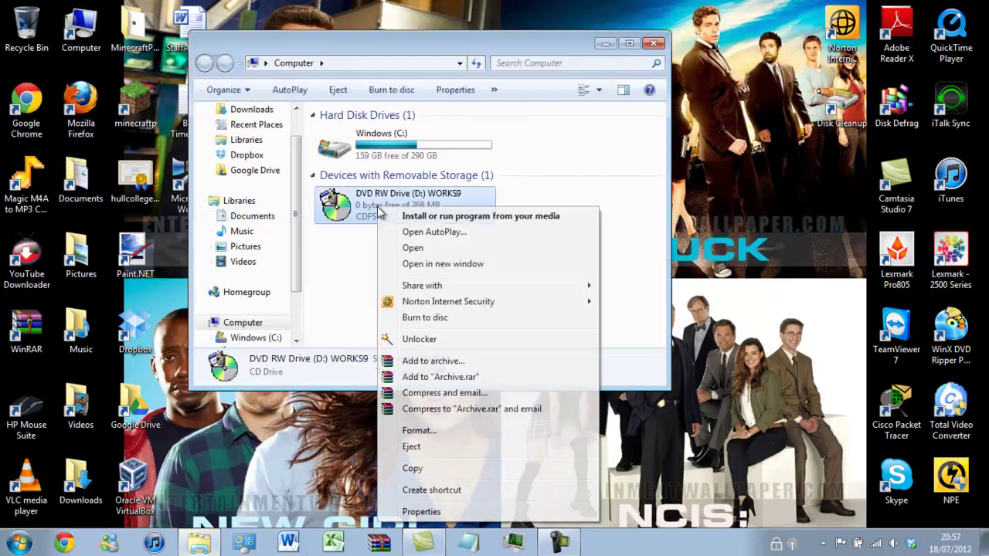
click(420, 450)
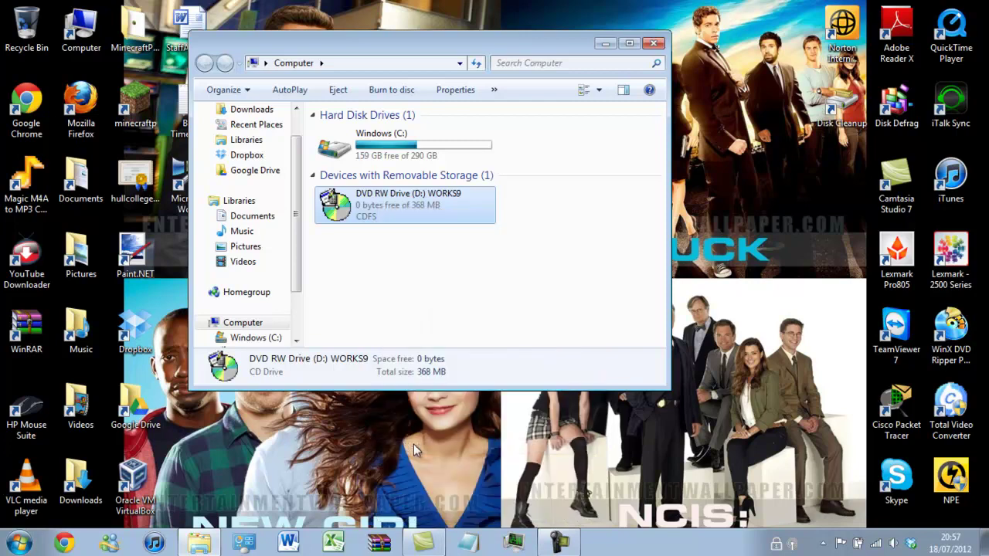
click(654, 43)
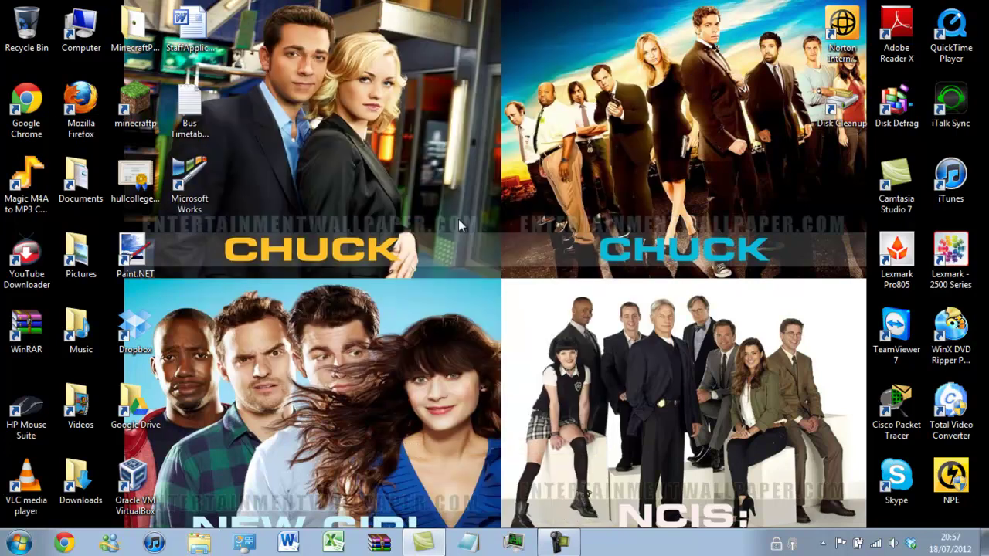
click(197, 184)
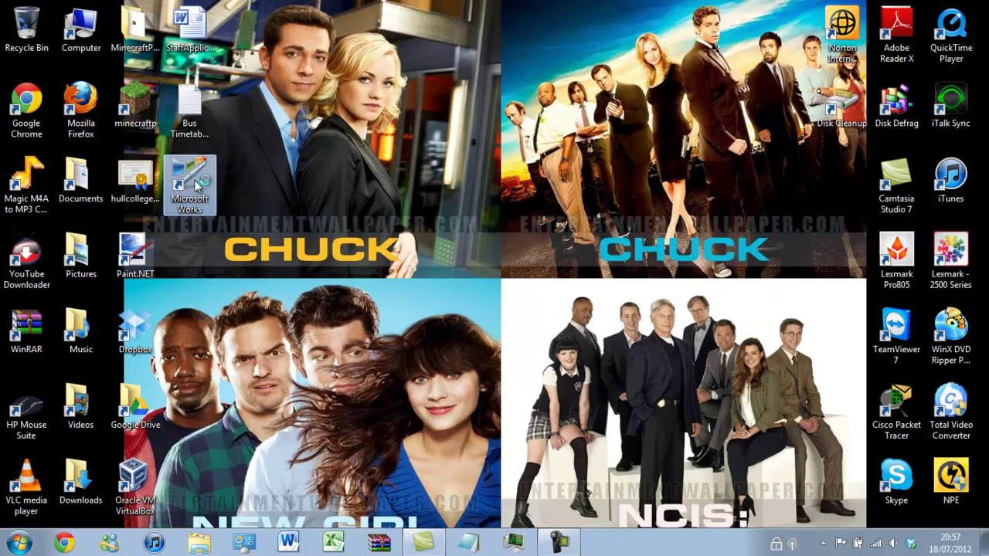
Launch Microsoft Works from its desktop shortcut and go to the Programs page.
double_click(197, 184)
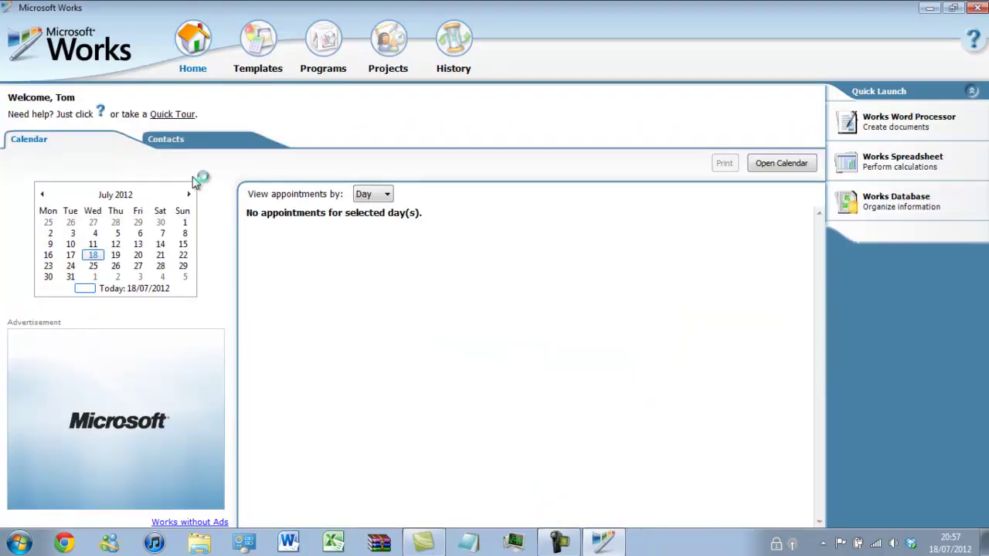
click(322, 39)
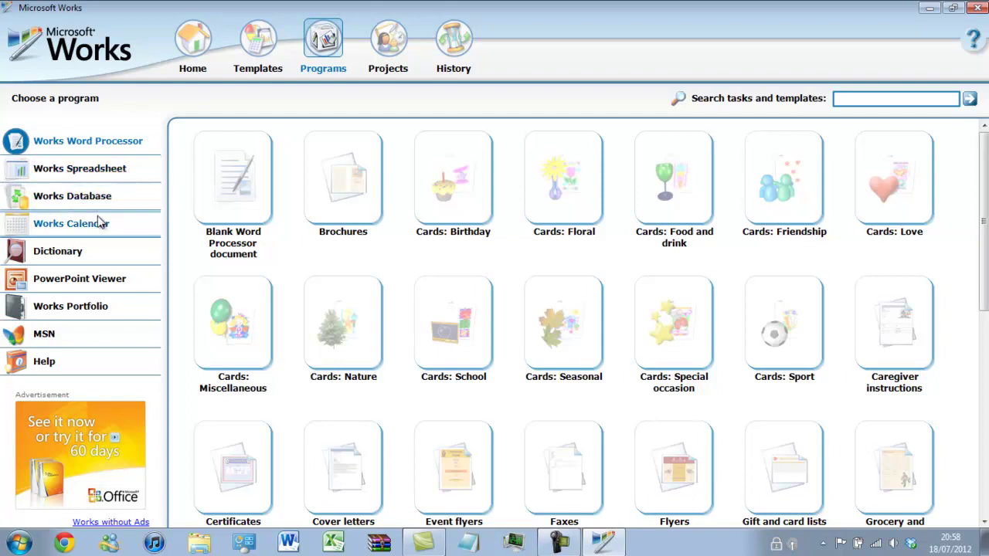
Browse Works Portfolio, Word Processor, Spreadsheet, Database and Calendar in the Programs list.
click(114, 315)
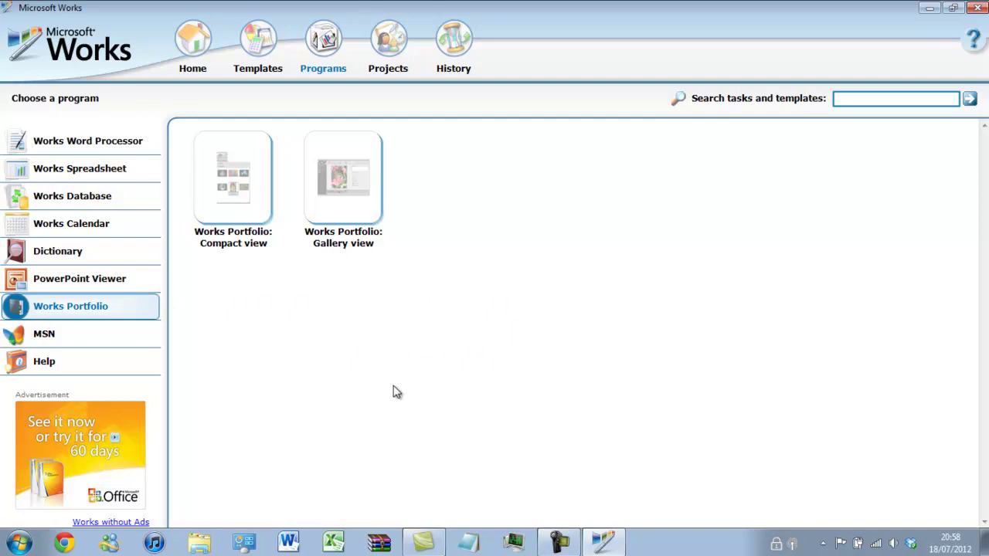
mouse_move(280, 233)
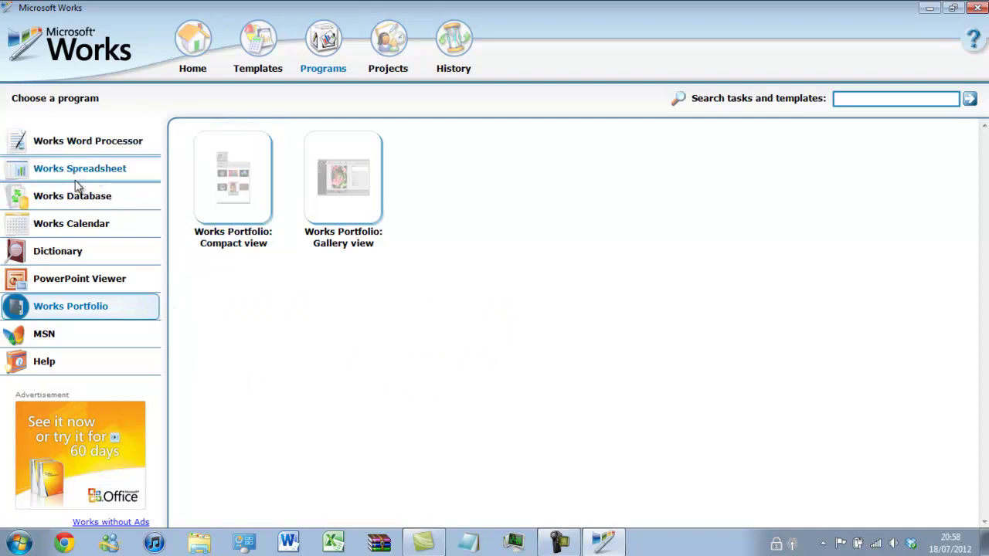
click(77, 143)
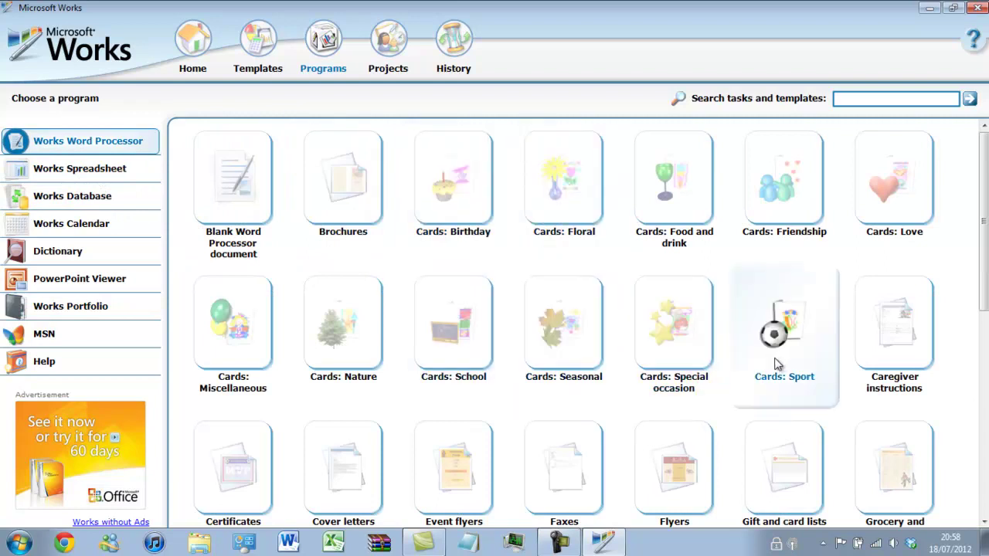
click(74, 169)
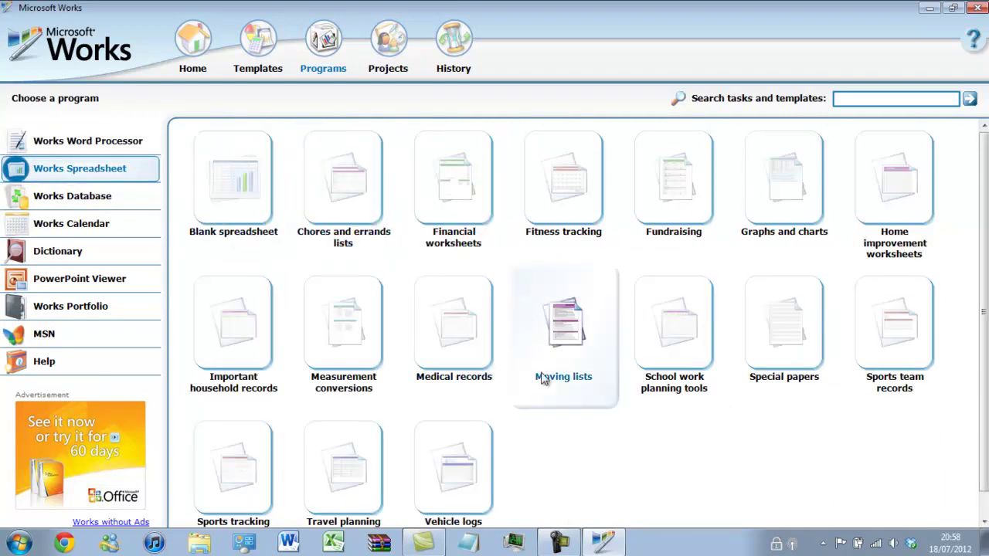
scroll(453, 363, down, 1)
click(41, 203)
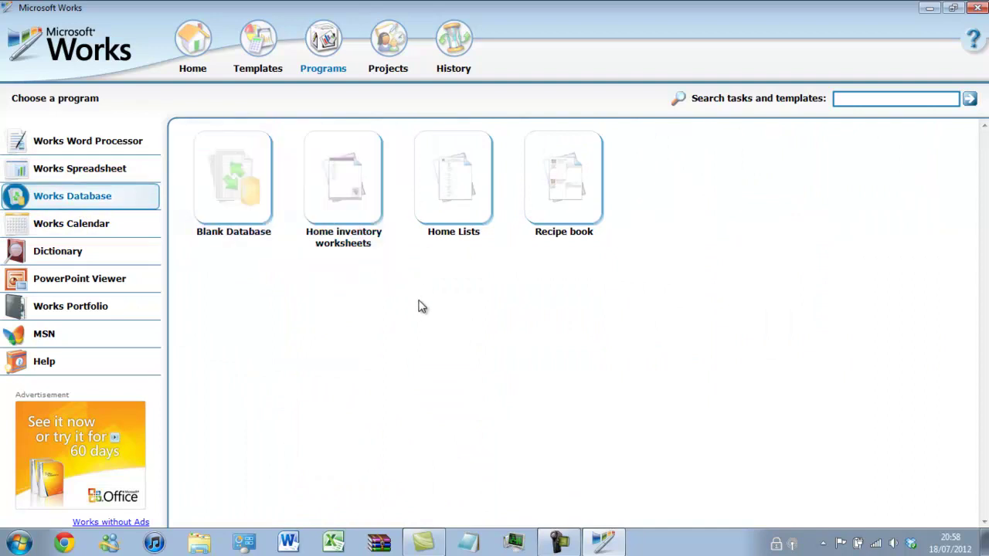
click(73, 228)
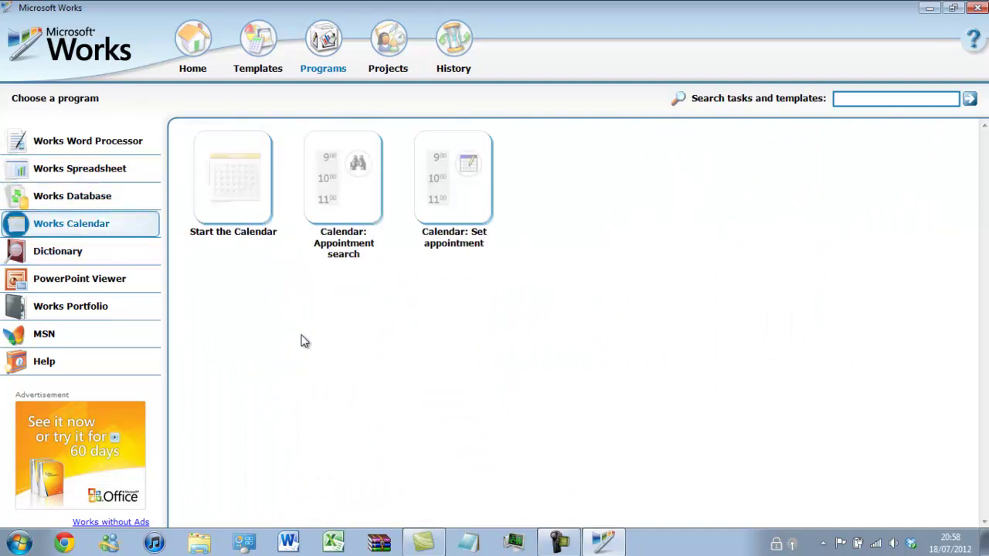
View the Projects and Templates pages, then go back to Home.
click(384, 65)
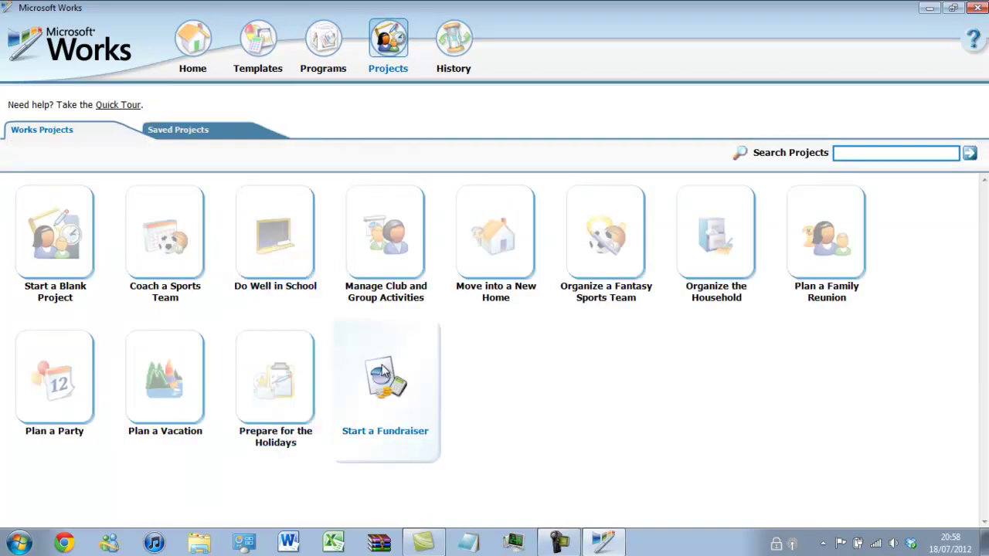
click(249, 45)
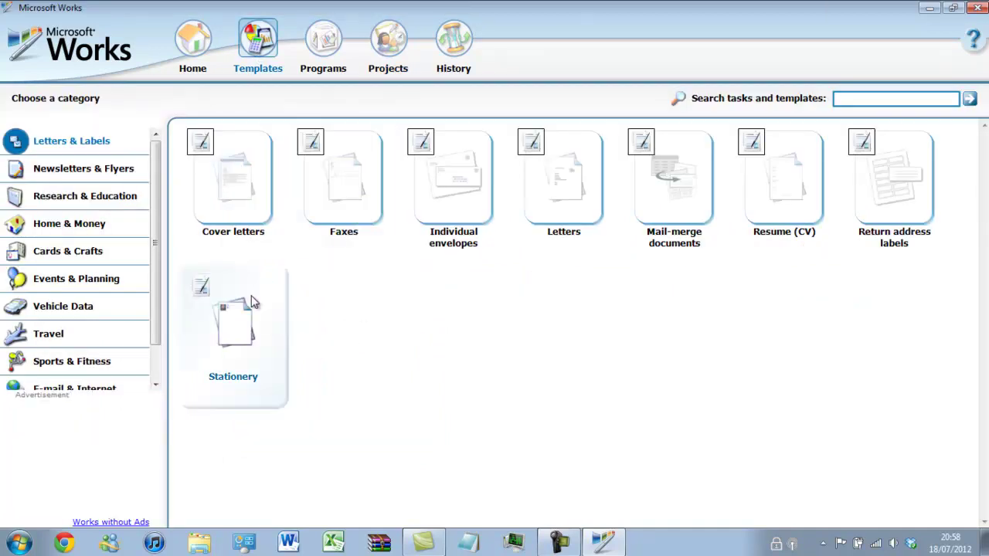
drag(155, 209, 162, 252)
click(193, 43)
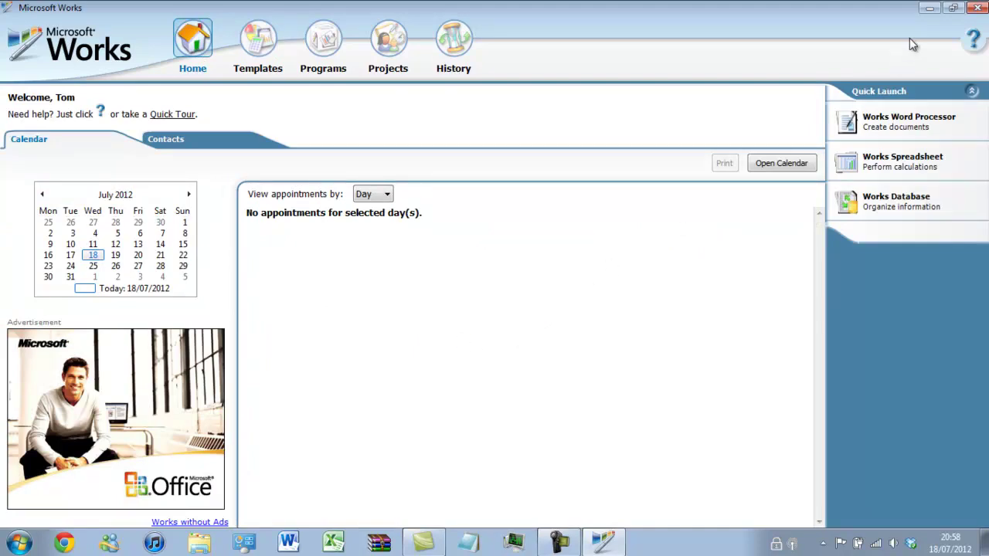
Close the Microsoft Works window.
click(978, 9)
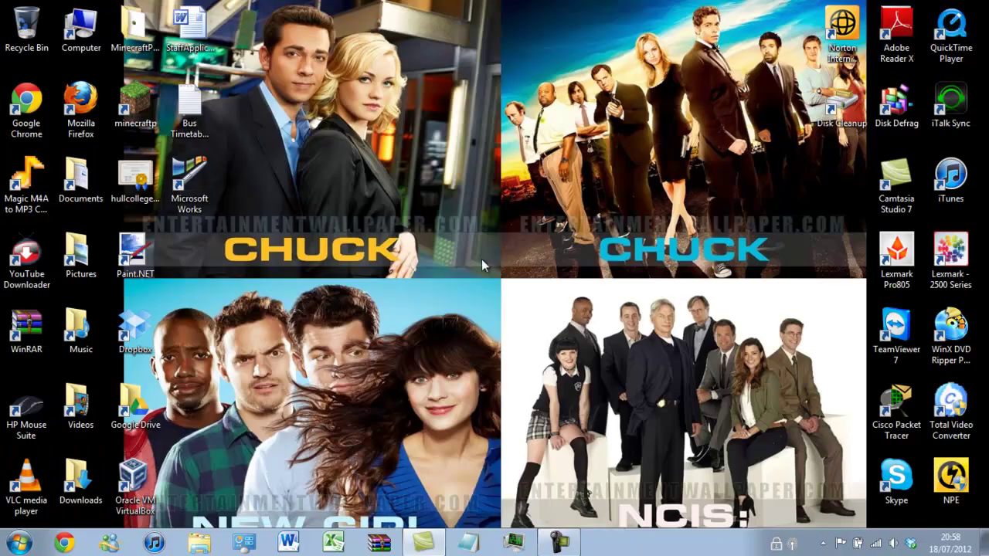